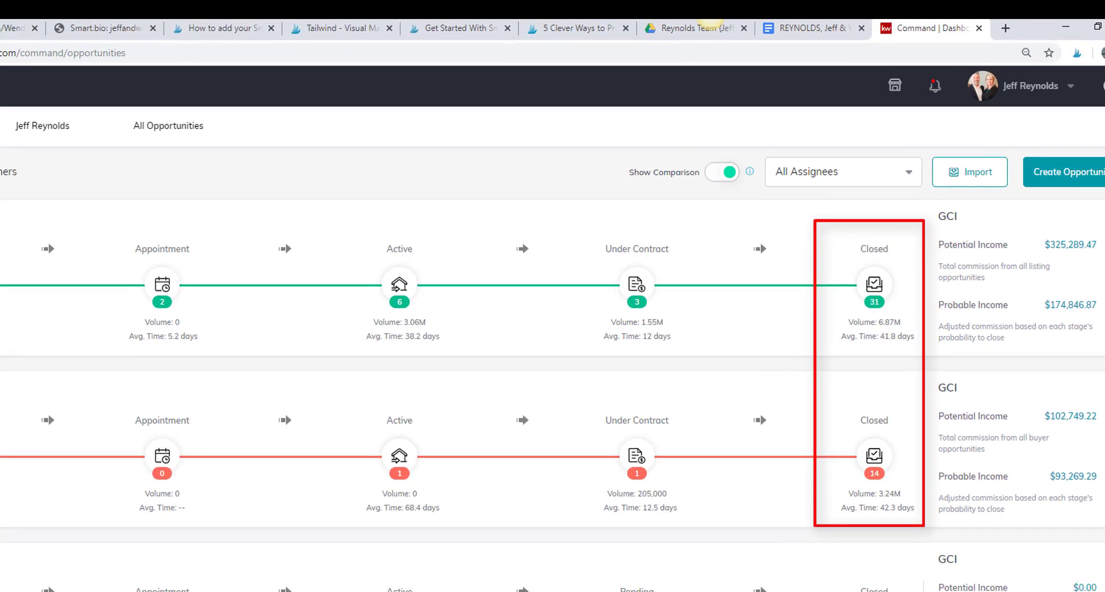
double_click(55, 143)
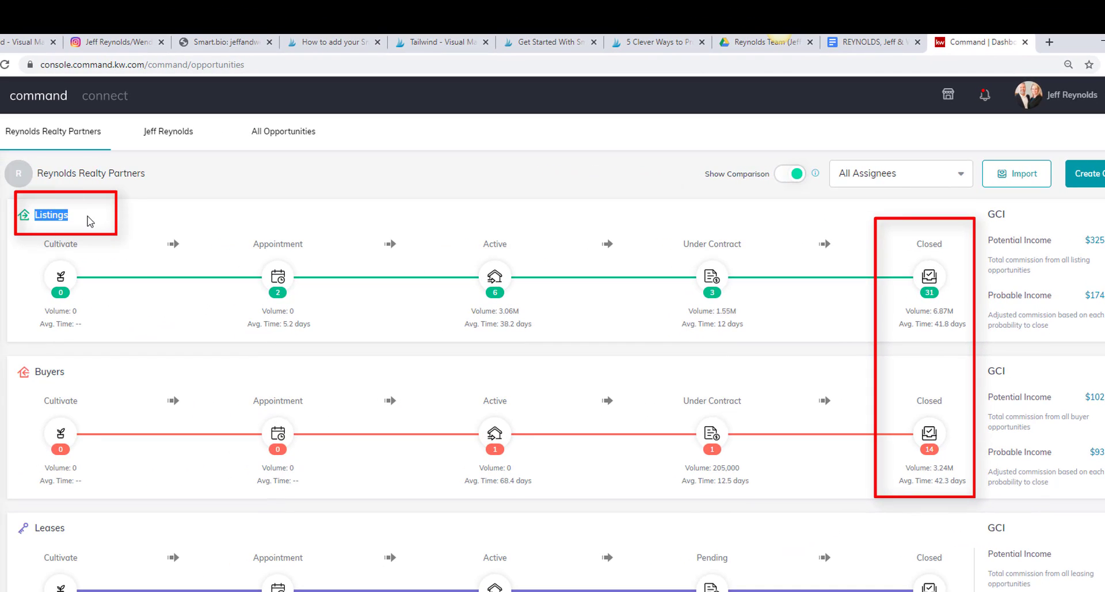
drag(90, 389, 33, 380)
click(122, 377)
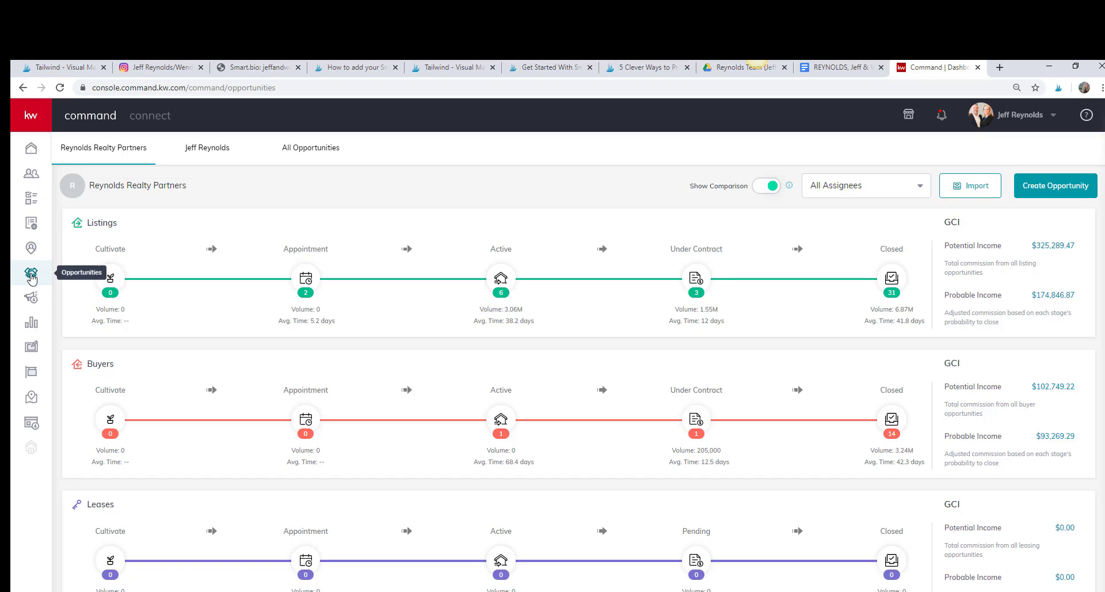
- Open the stage editor for the Listings pipeline's Closed phase and review the Post-Close stage's checklist
click(891, 279)
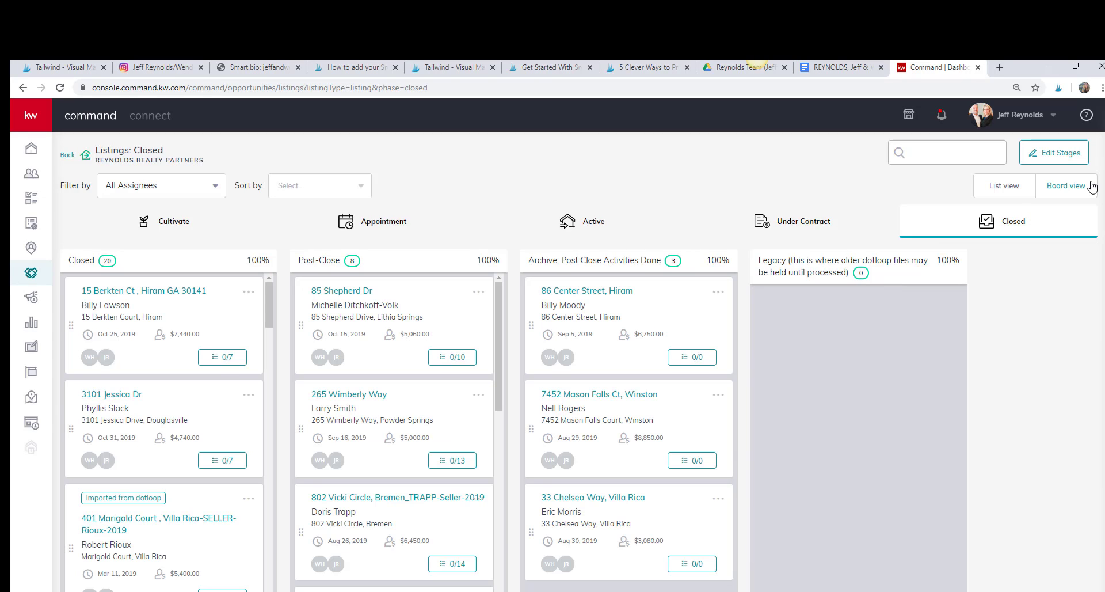
click(1050, 155)
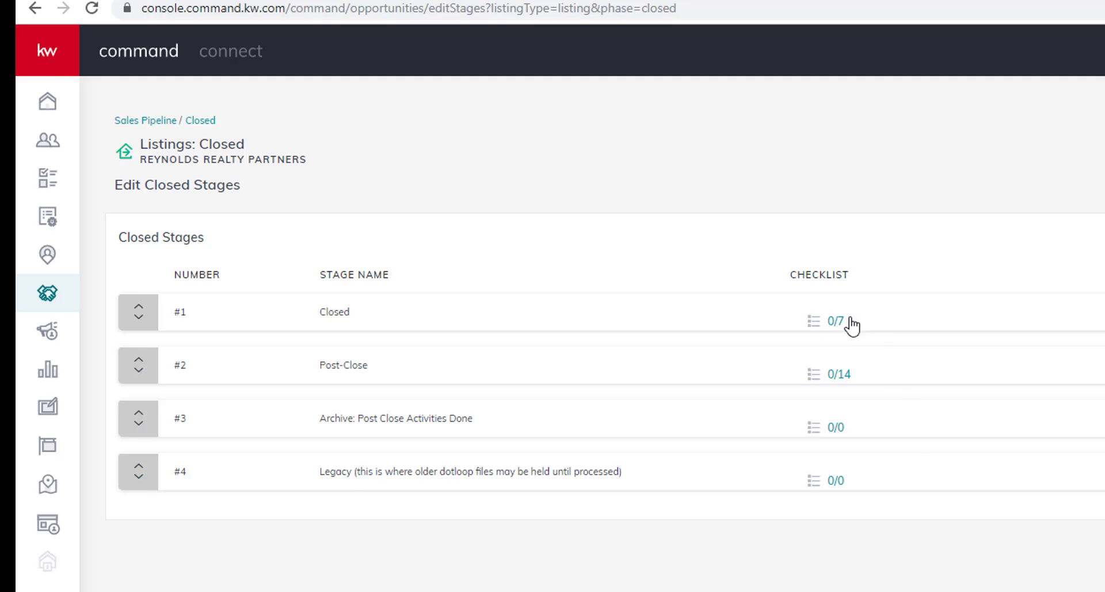
click(840, 376)
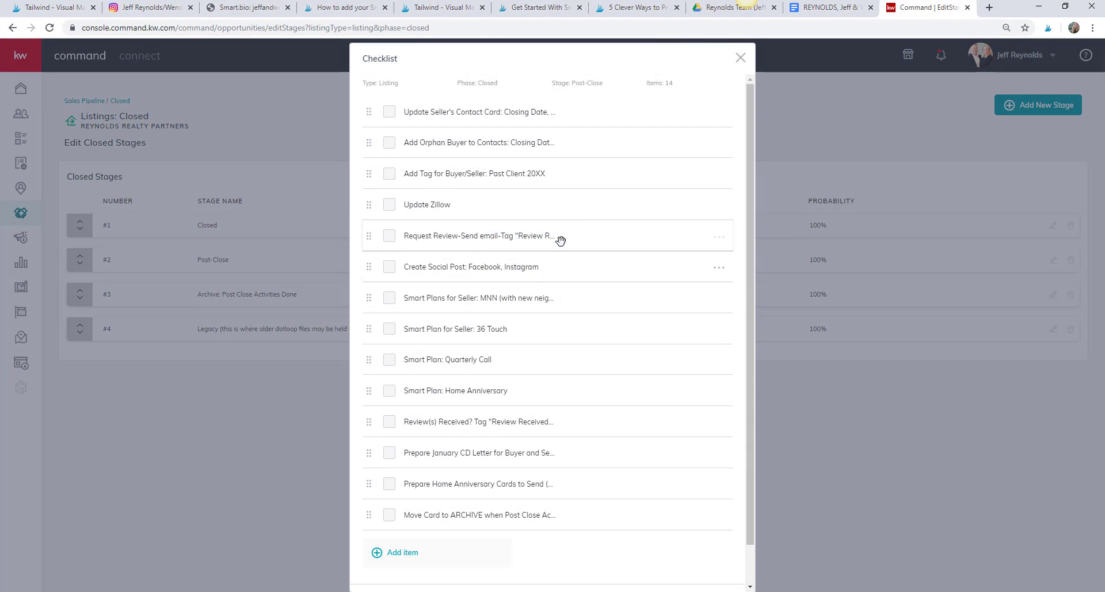
scroll(618, 179, down, 1)
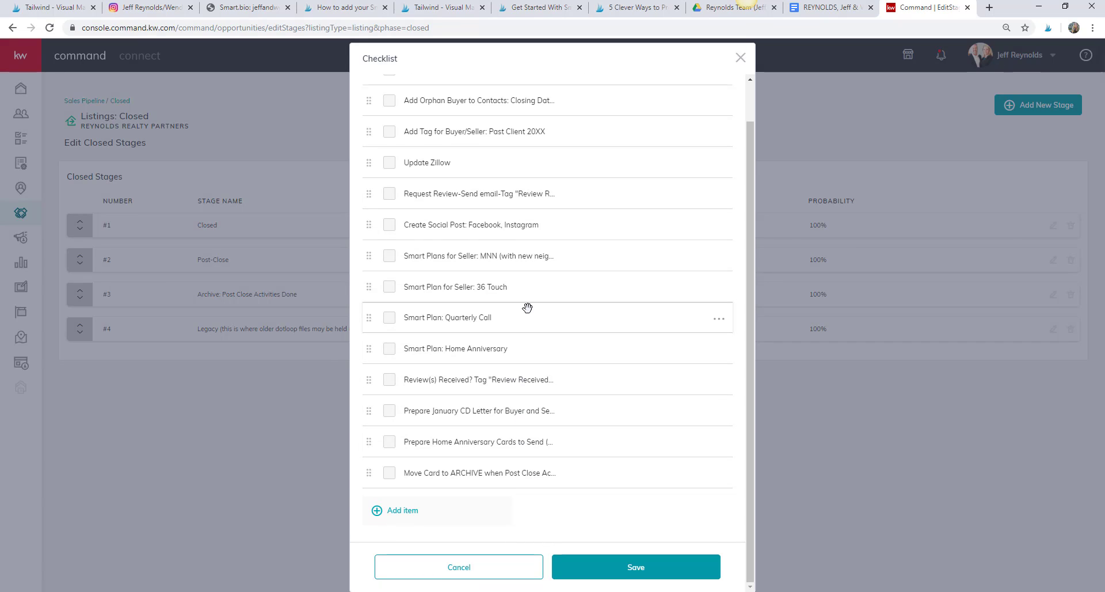
scroll(526, 309, up, 1)
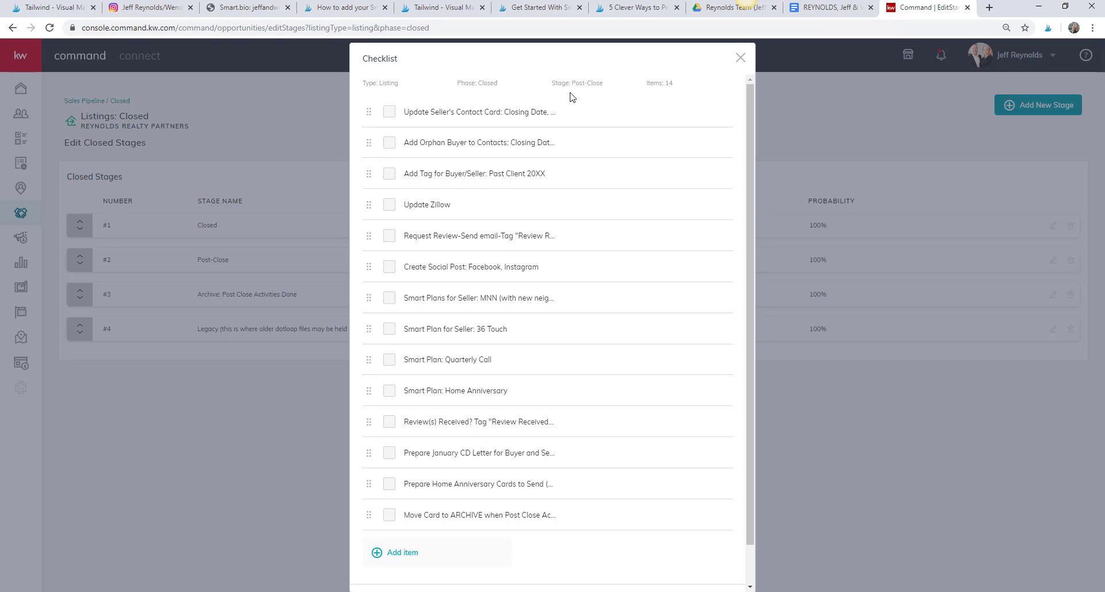
scroll(547, 230, down, 1)
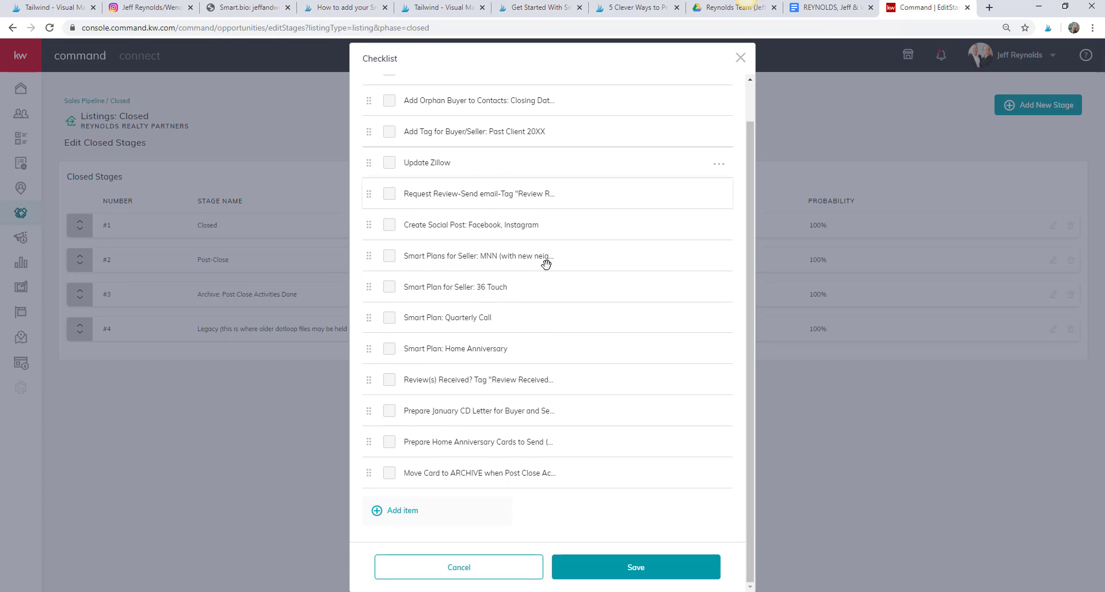
- Add an item named "new item" at the end of the Post-Close checklist
click(397, 510)
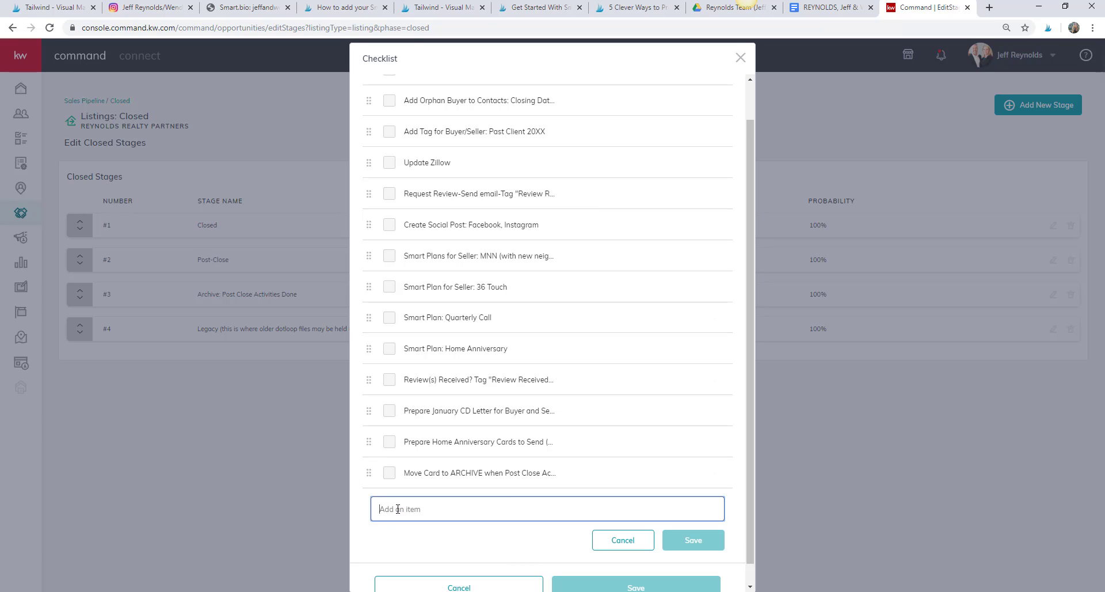
text(new item)
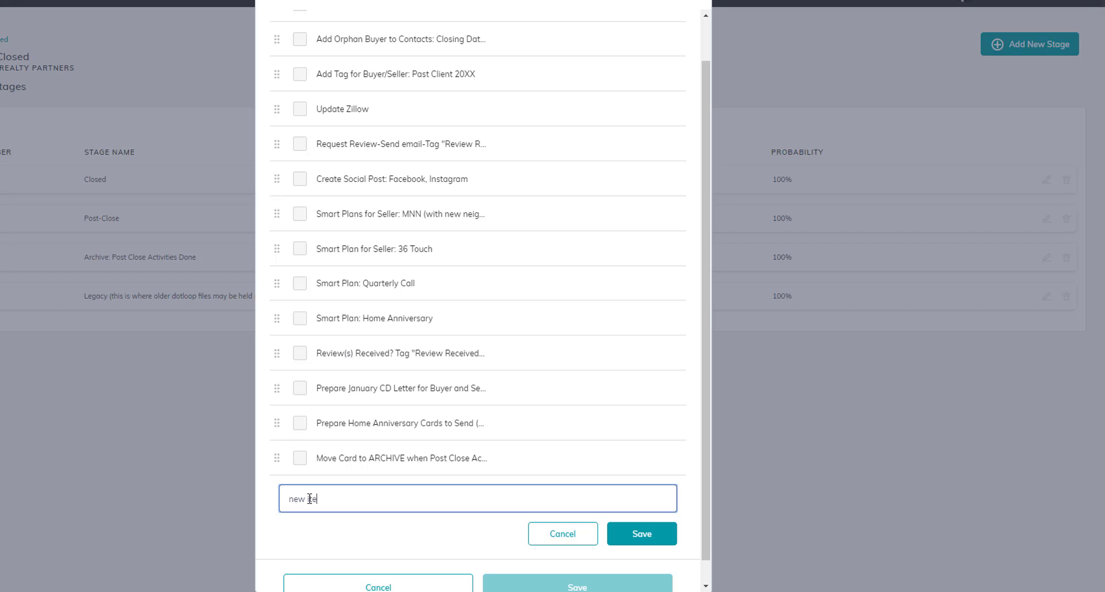
click(641, 533)
scroll(658, 463, down, 1)
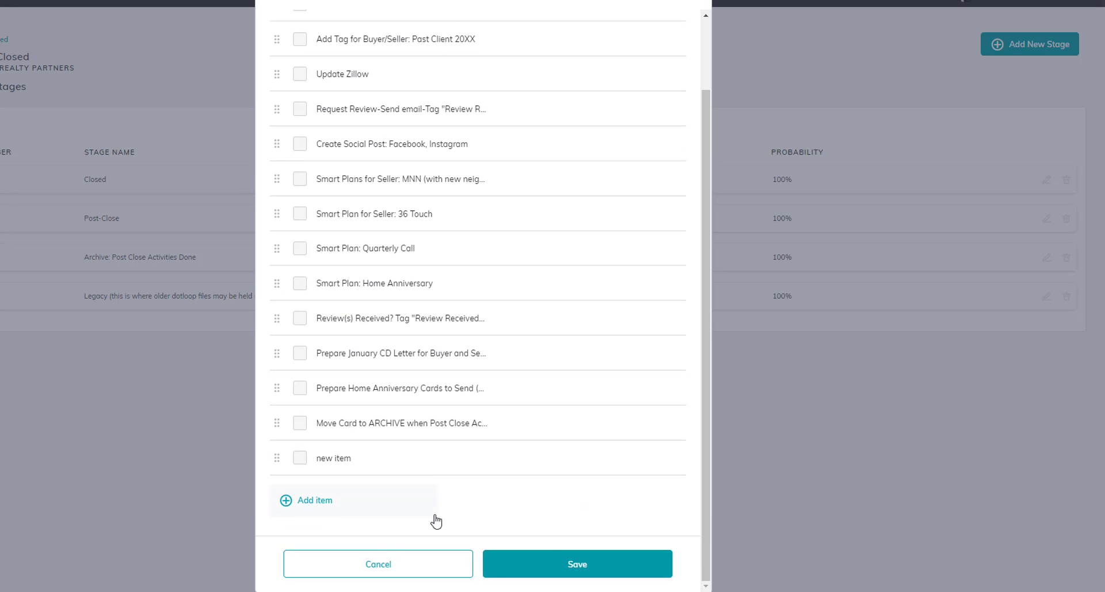
- Delete "new item" from the Post-Close checklist and save the checklist
mouse_move(501, 468)
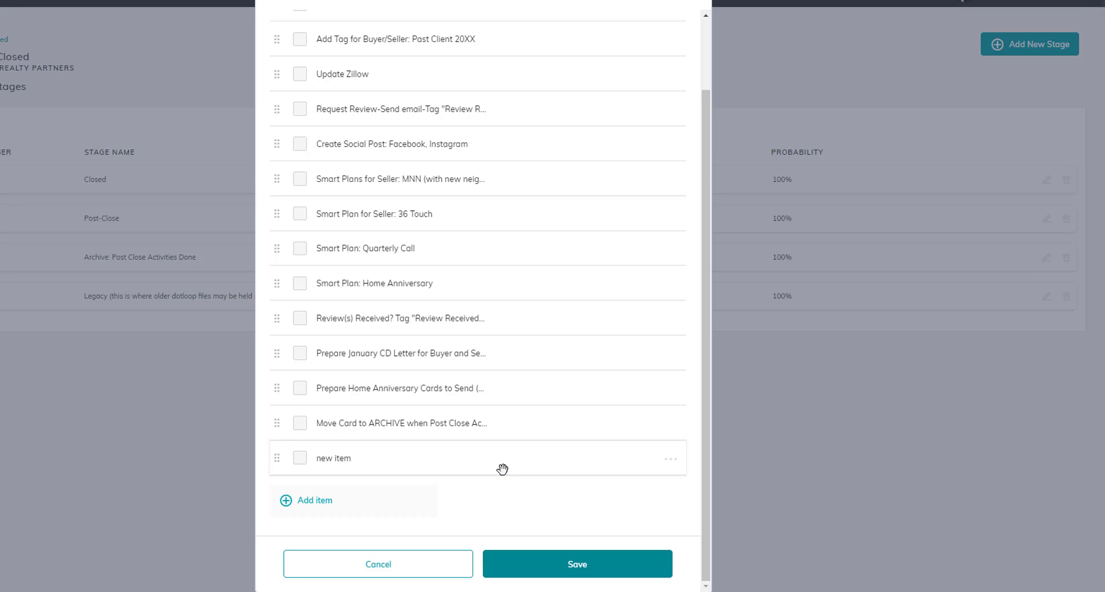
click(672, 464)
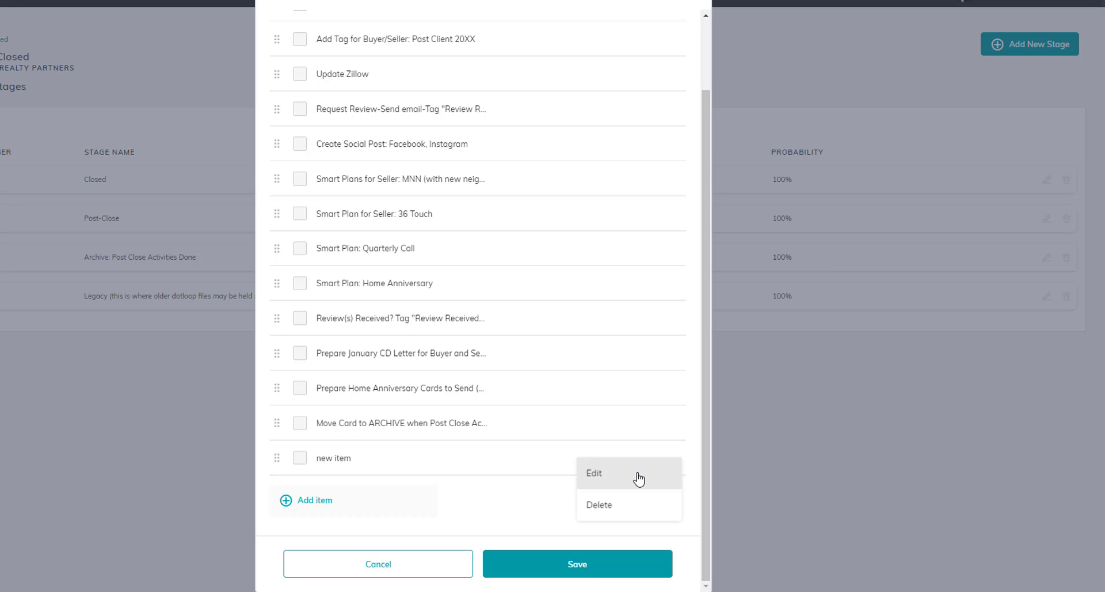
click(632, 502)
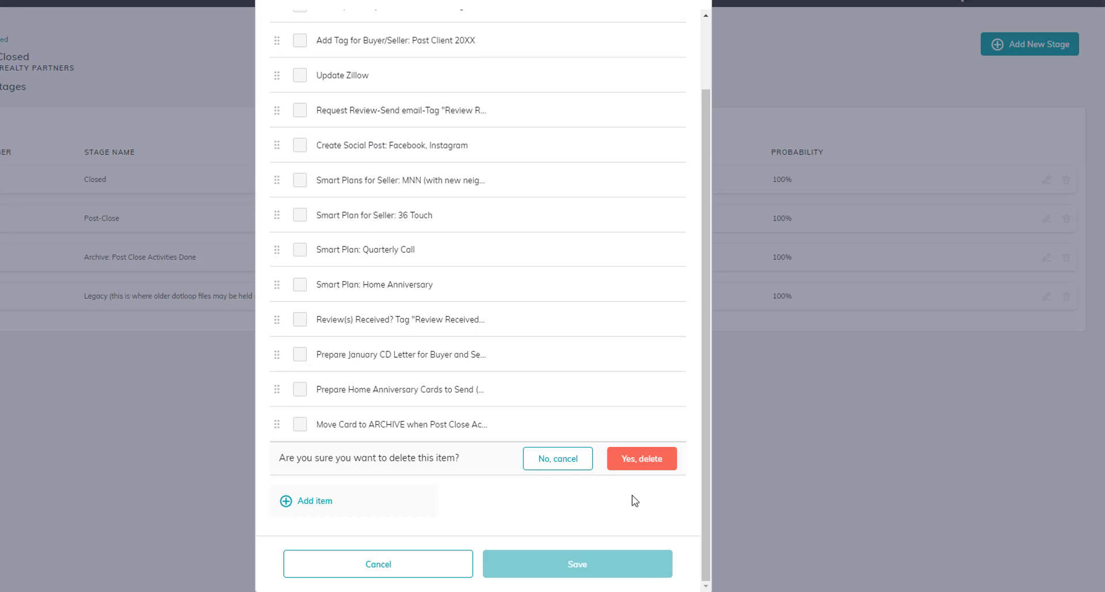
click(640, 466)
click(577, 564)
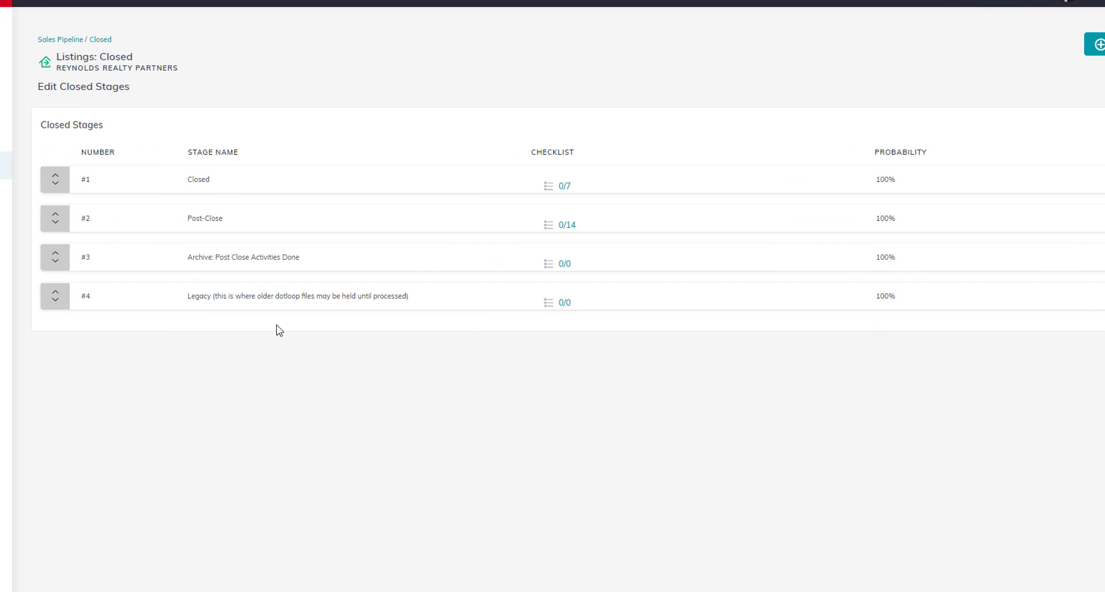
- Fill in a new stage named "Closed" with 100% probability and position 1, and close the form without saving
click(1099, 46)
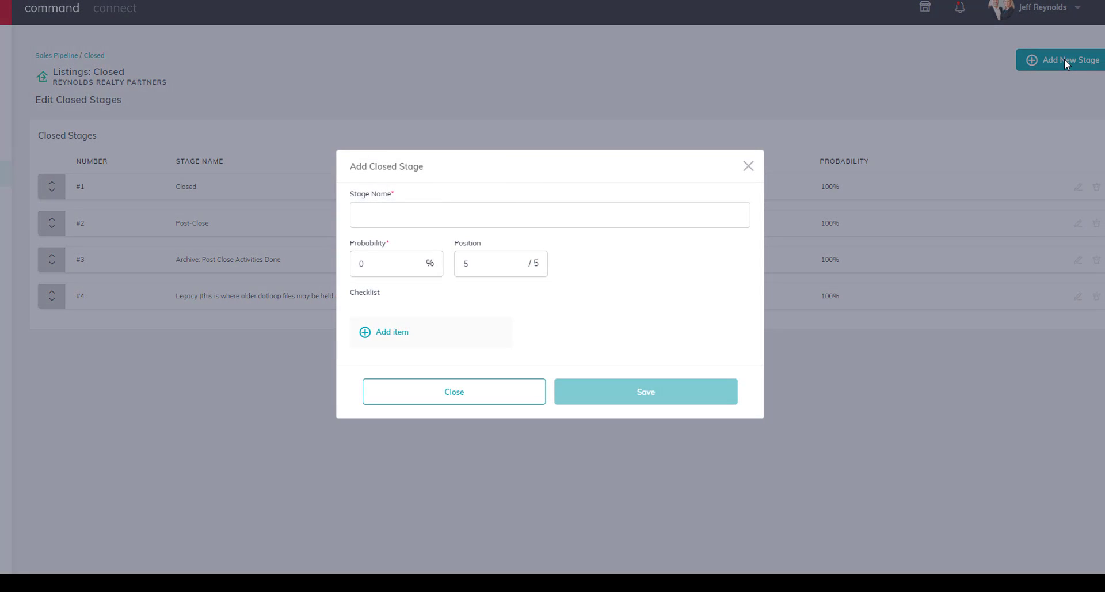
click(435, 210)
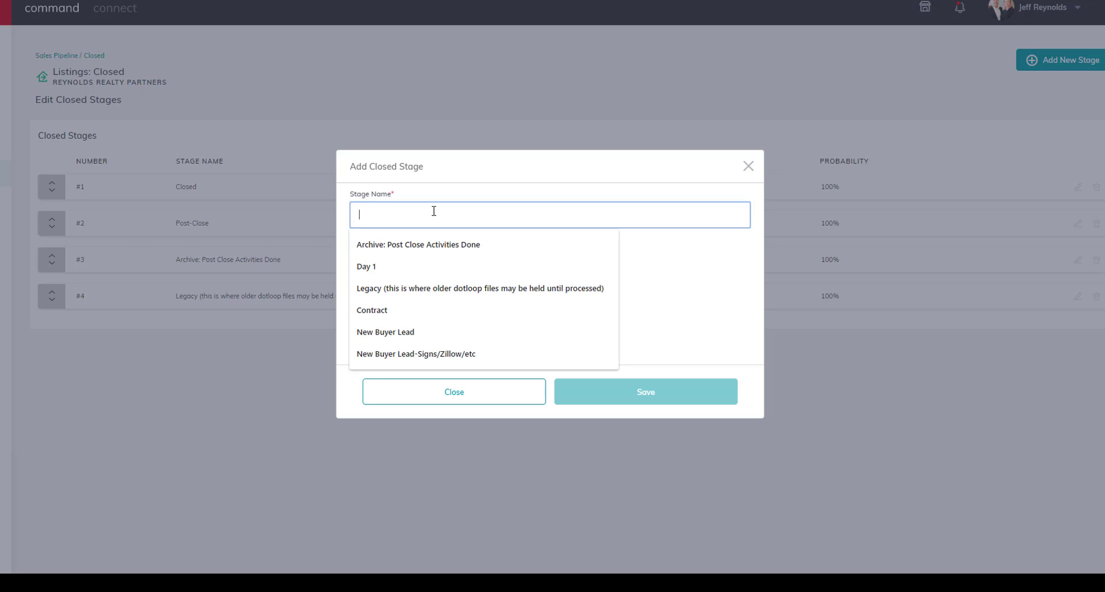
text(clo)
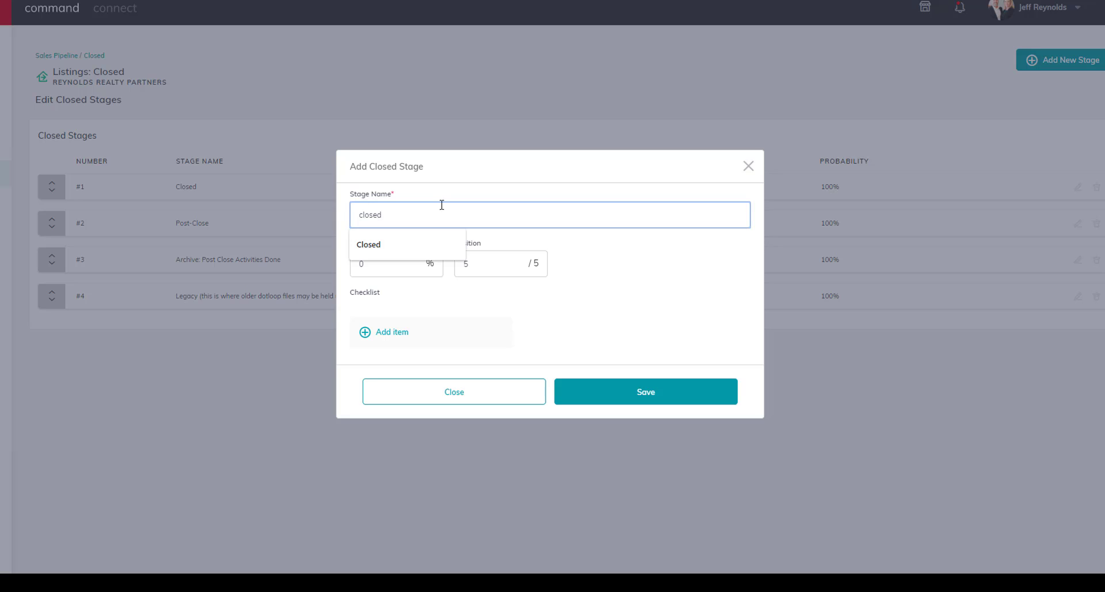
text(sed)
click(357, 247)
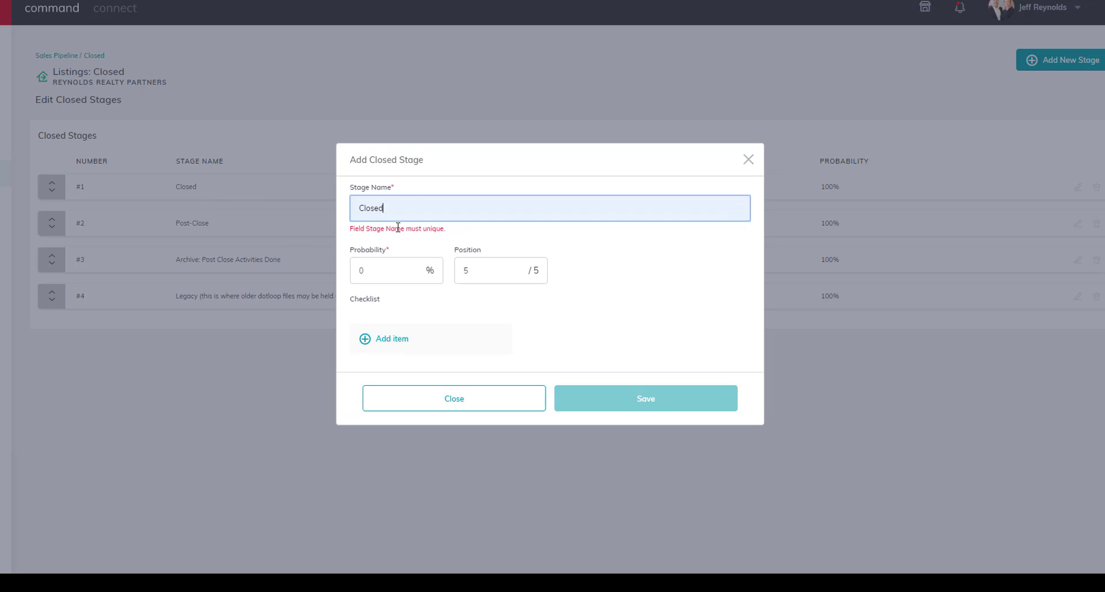
key(Tab)
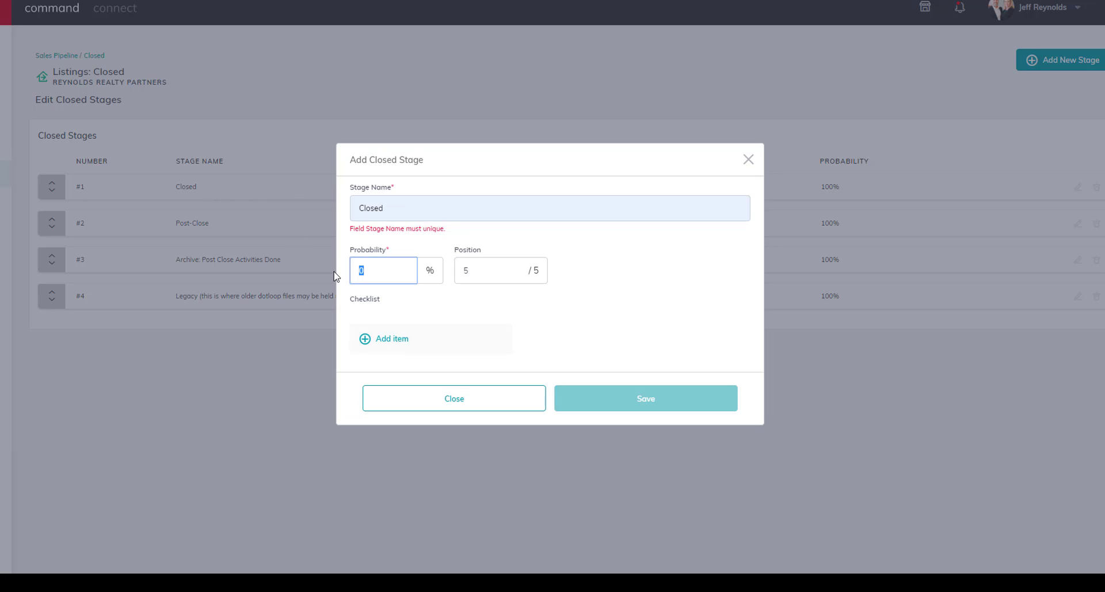
text(100)
click(426, 300)
drag(472, 271, 456, 271)
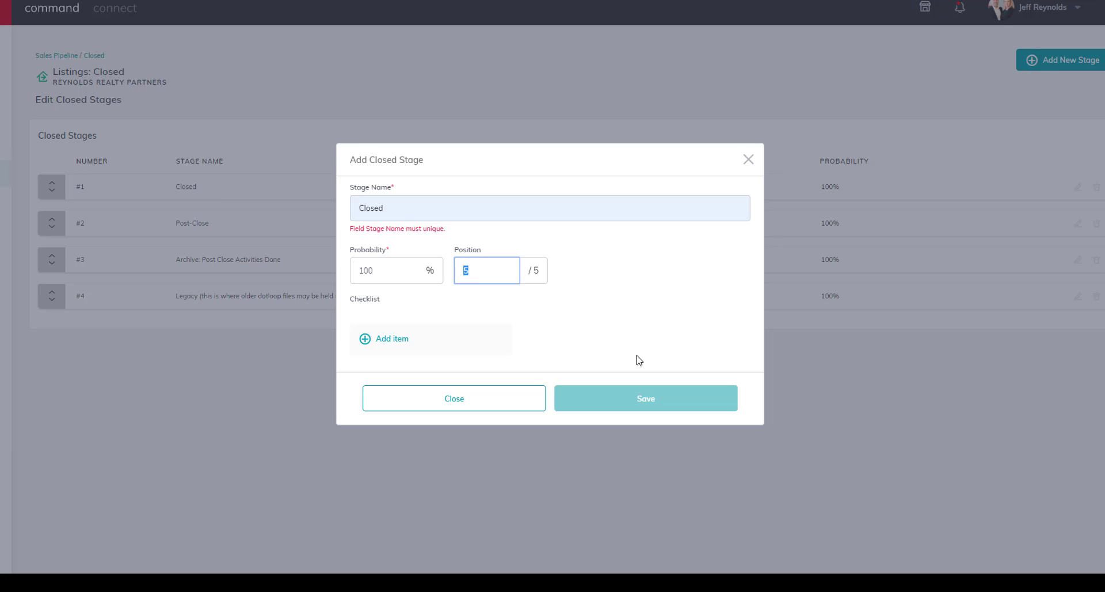
text(1)
click(748, 159)
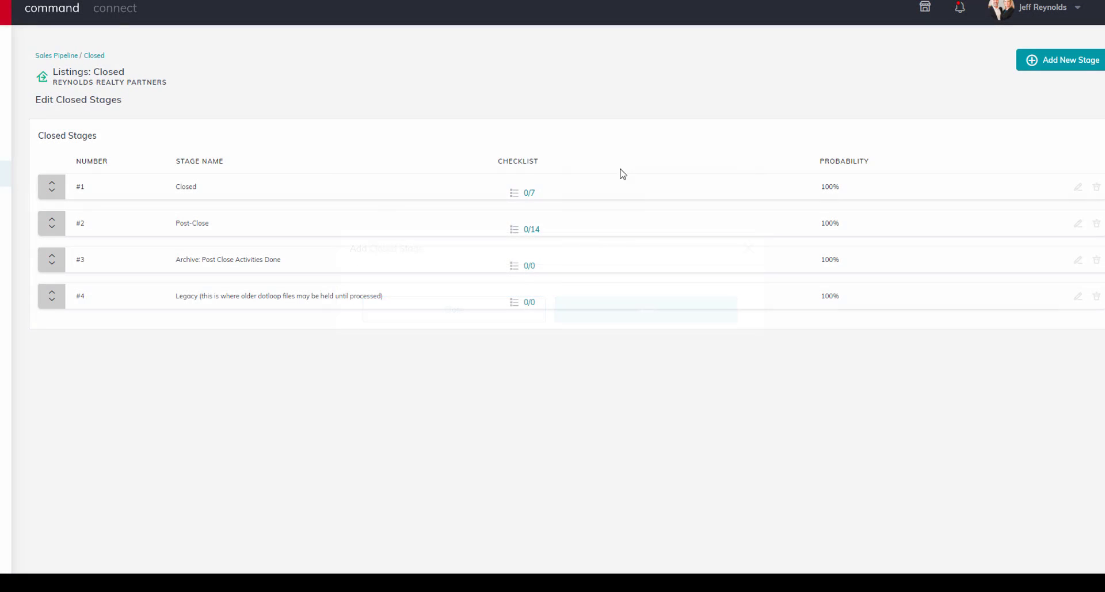
- Try reordering the Closed stage and the Create Social Post item in the Post-Close checklist, and save the checklist
drag(52, 188, 45, 242)
click(533, 232)
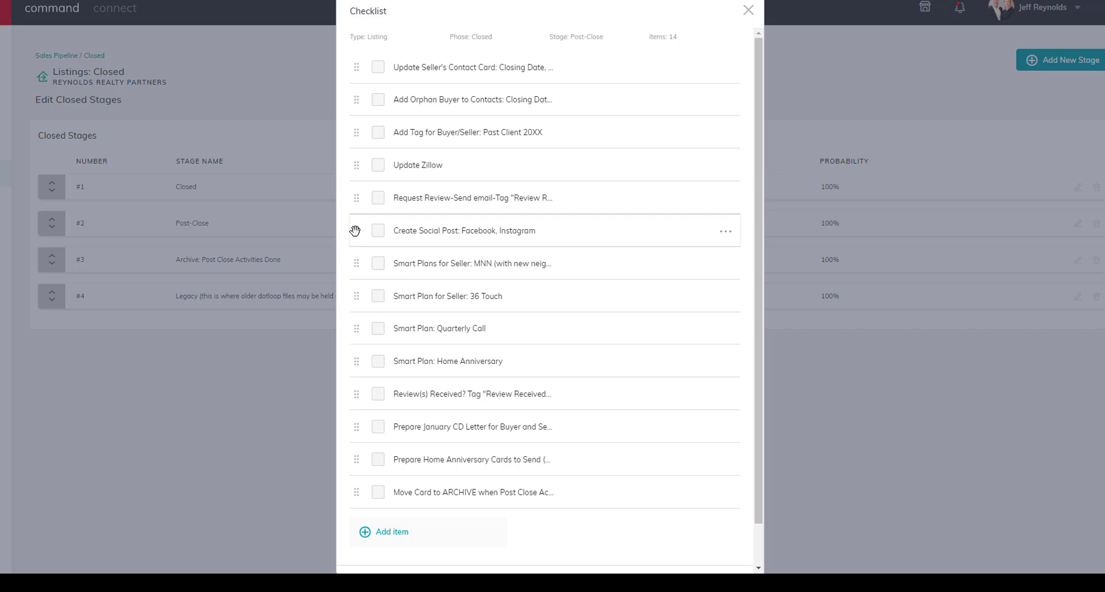
mouse_move(355, 230)
mouse_down()
mouse_move(350, 205)
mouse_move(350, 239)
mouse_move(365, 211)
mouse_up()
scroll(503, 459, down, 1)
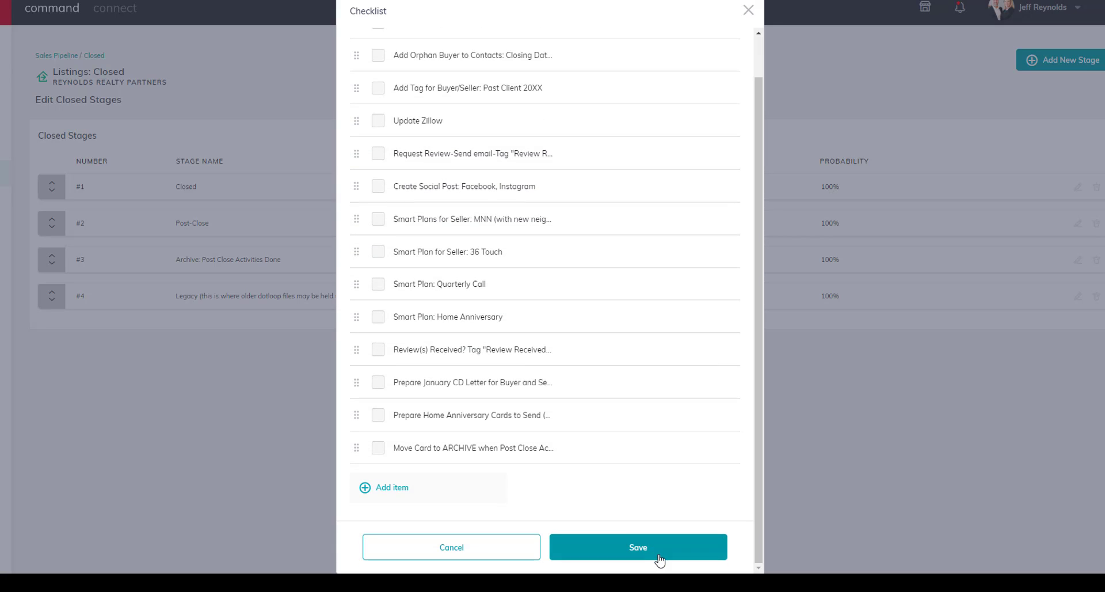
click(659, 557)
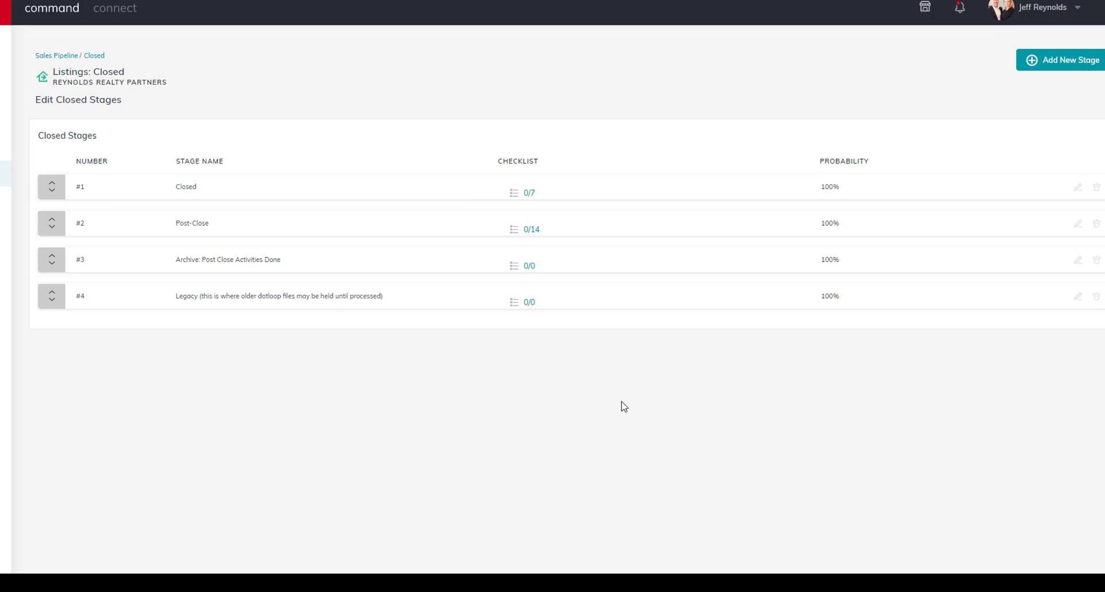
- Open the stage editor for the Buyers pipeline's Closed phase, review the Post-Close Activity checklist and close it
click(66, 55)
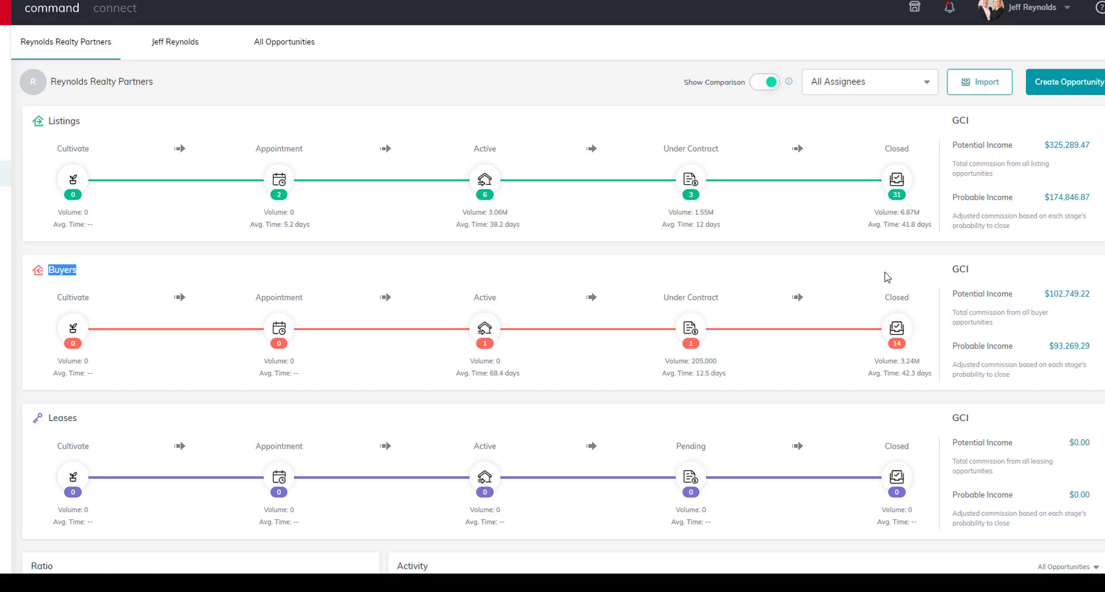
click(895, 339)
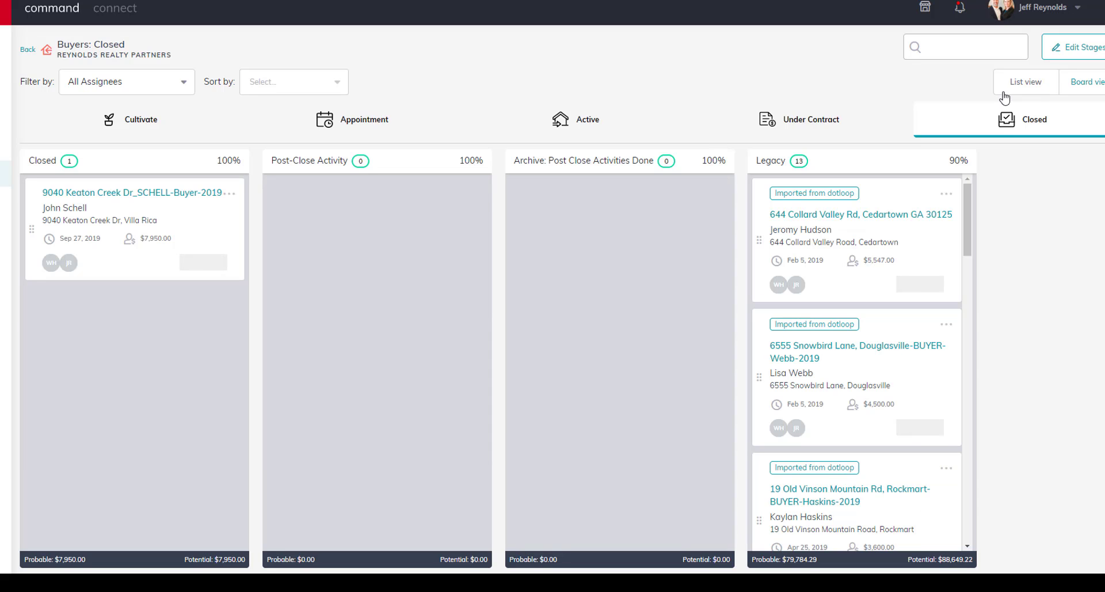
click(1093, 51)
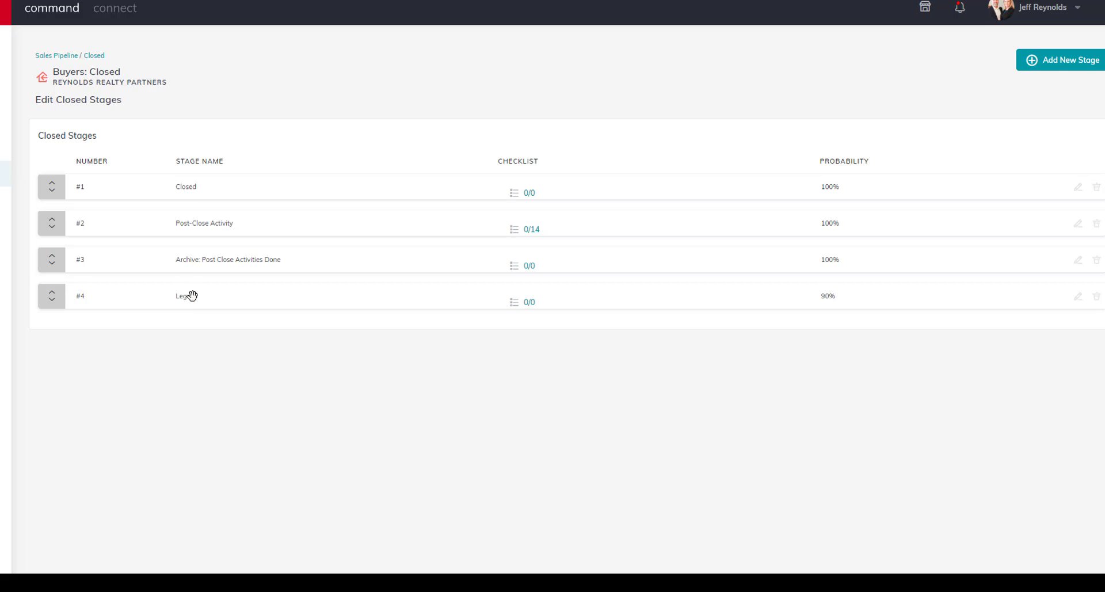
click(531, 229)
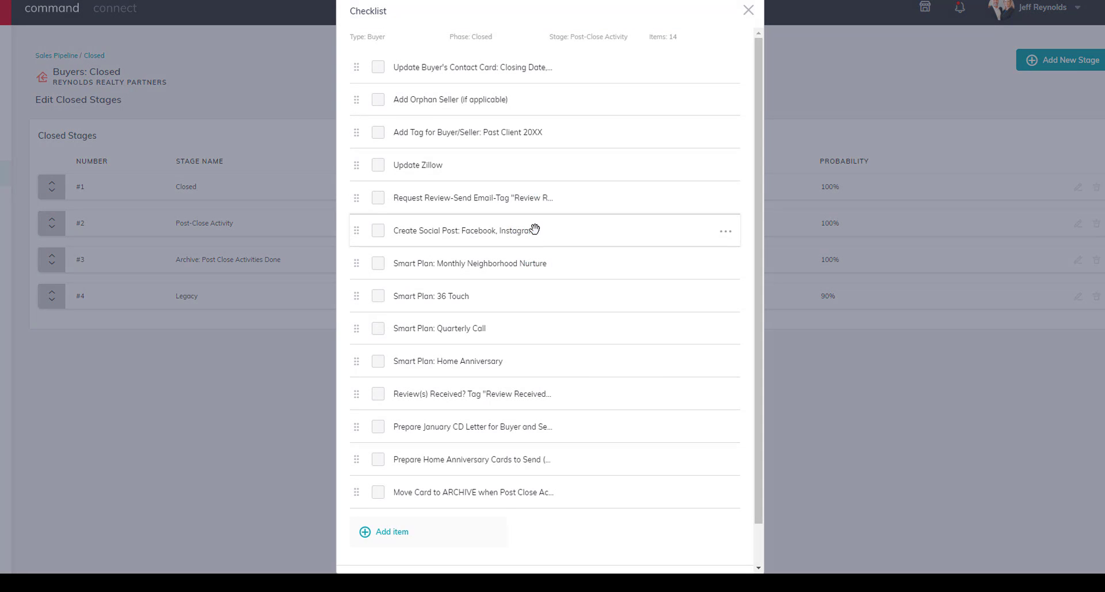
click(747, 11)
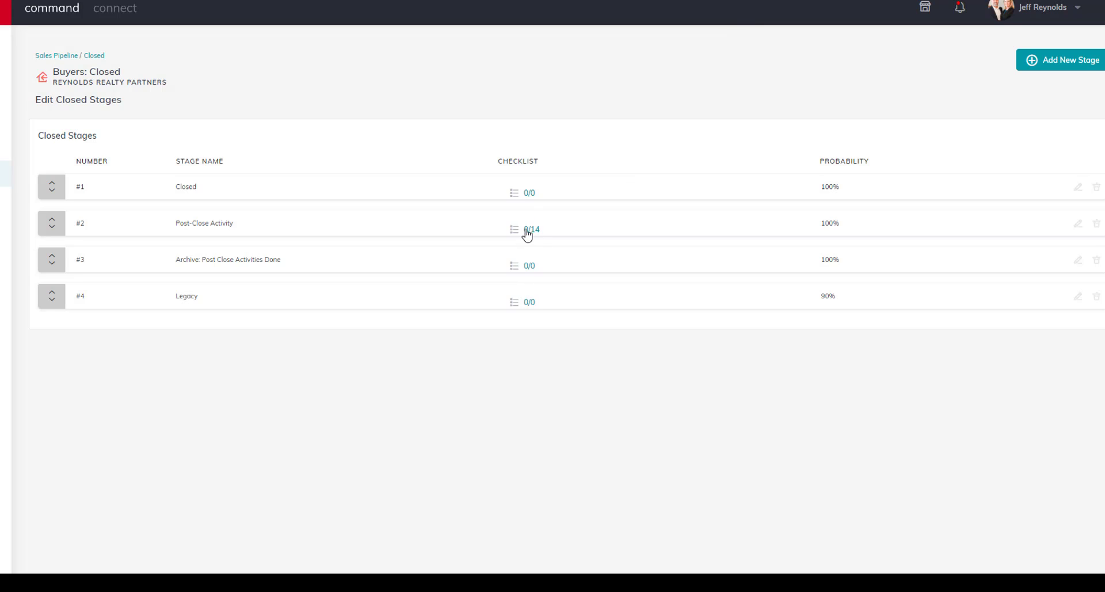
- Start a new item in the Buyers Closed stage's empty checklist and close the checklist without saving
click(528, 194)
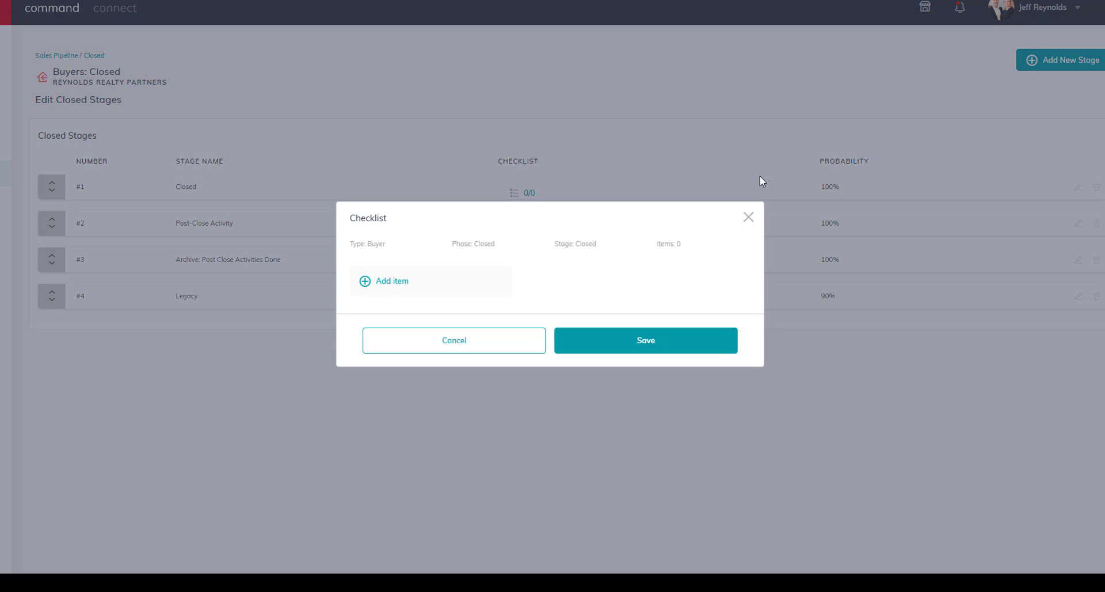
click(418, 279)
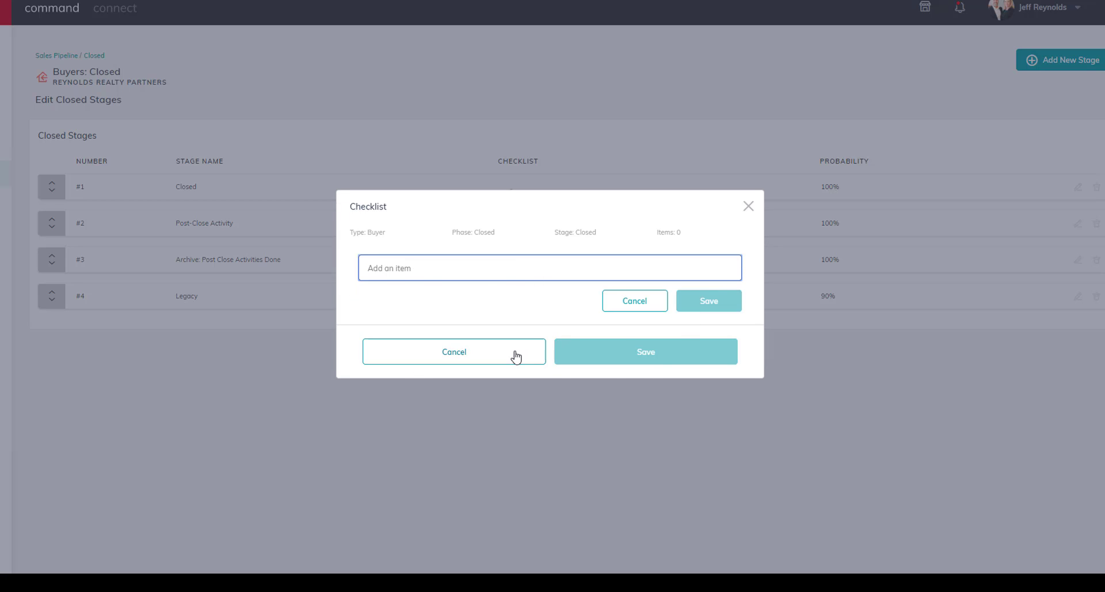
click(748, 207)
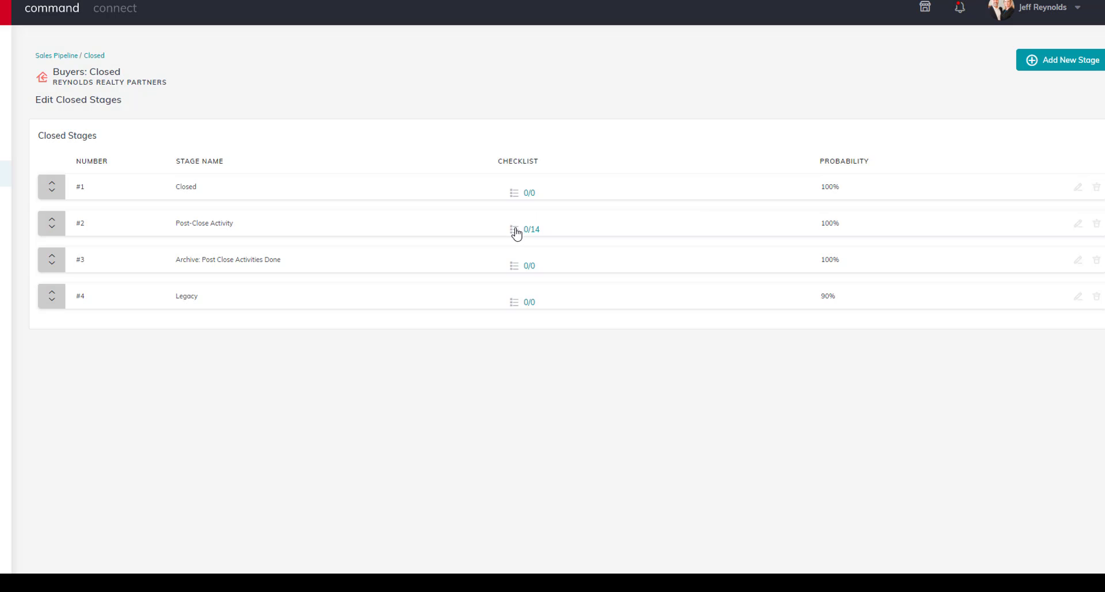
mouse_move(545, 230)
mouse_down()
mouse_move(509, 229)
mouse_move(570, 229)
mouse_move(544, 230)
mouse_up()
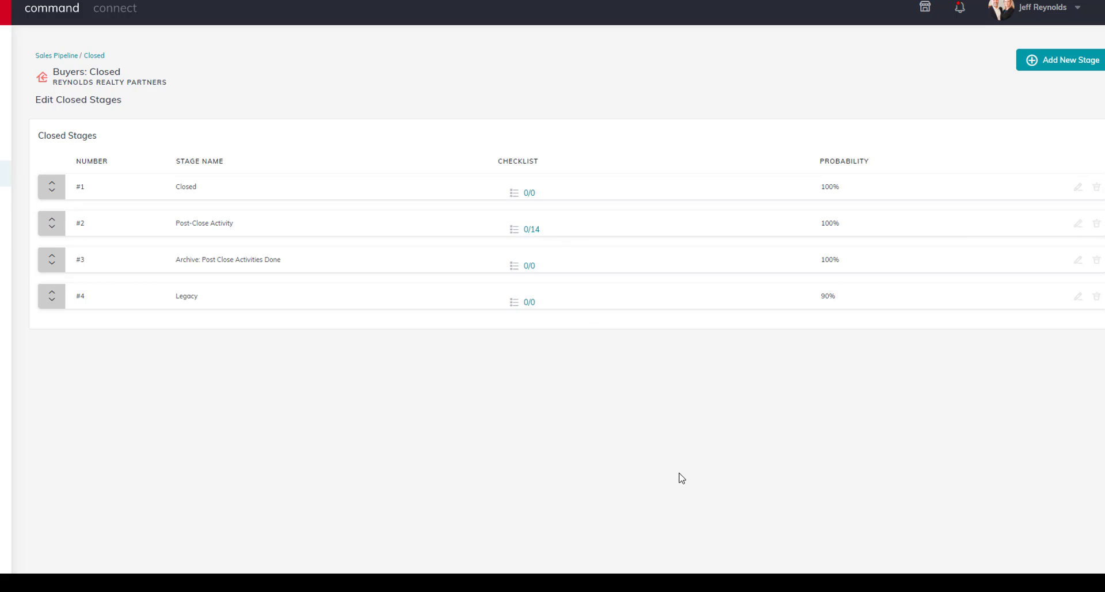